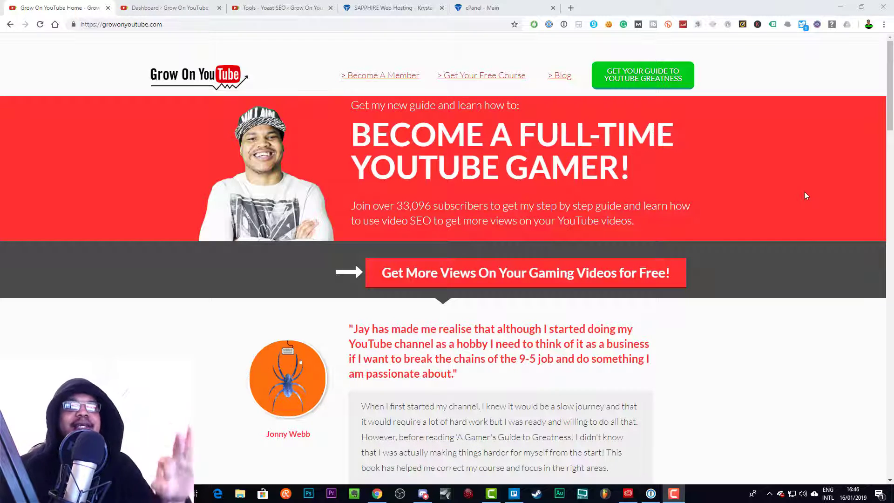
# Visit growonyoutube.com/KRYSTAL in a new browser tab, then close that tab and return to the Grow On YouTube home page.
pyautogui.click(570, 8)
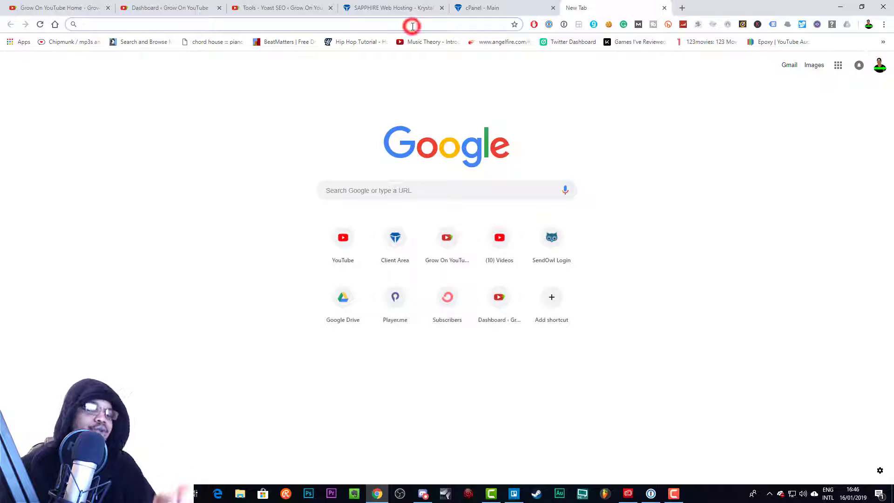
pyautogui.write('GROW')
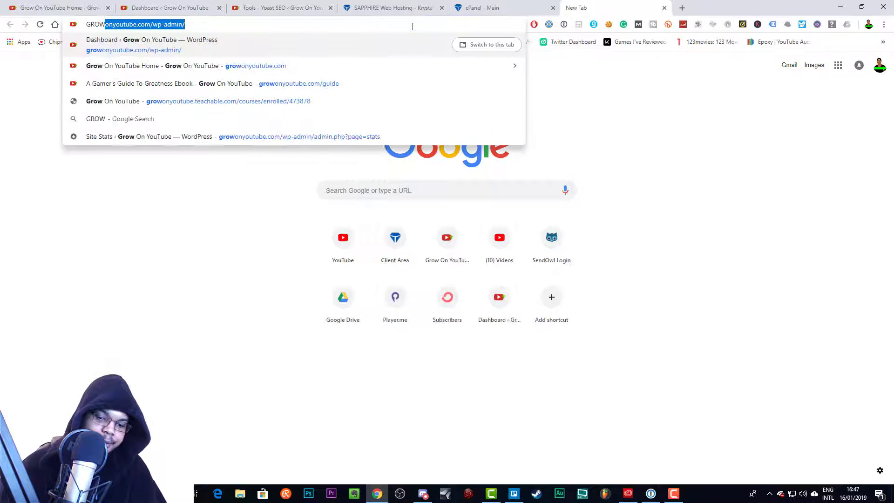
pyautogui.write('ONYOUTUBE')
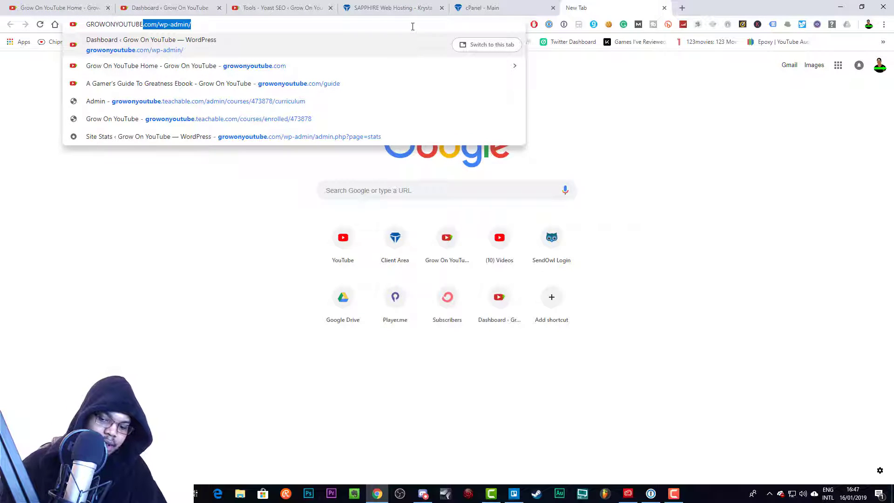
pyautogui.write('.COM')
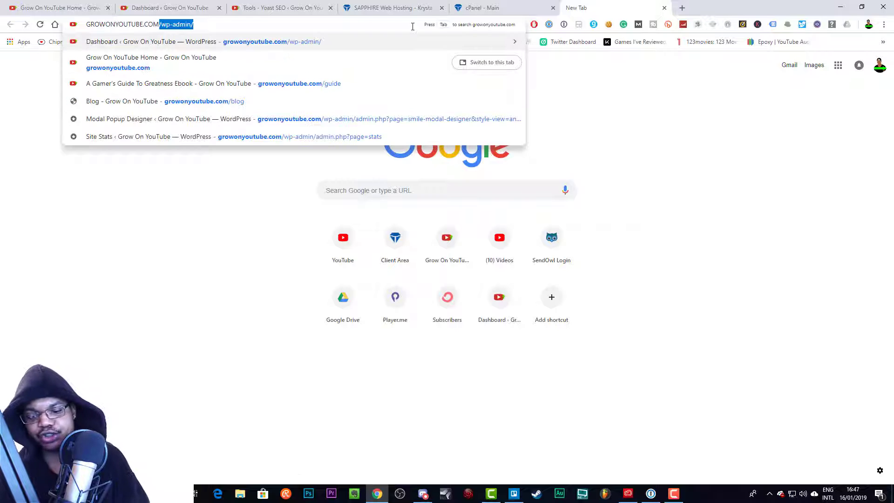
pyautogui.write('/KRYSTAL')
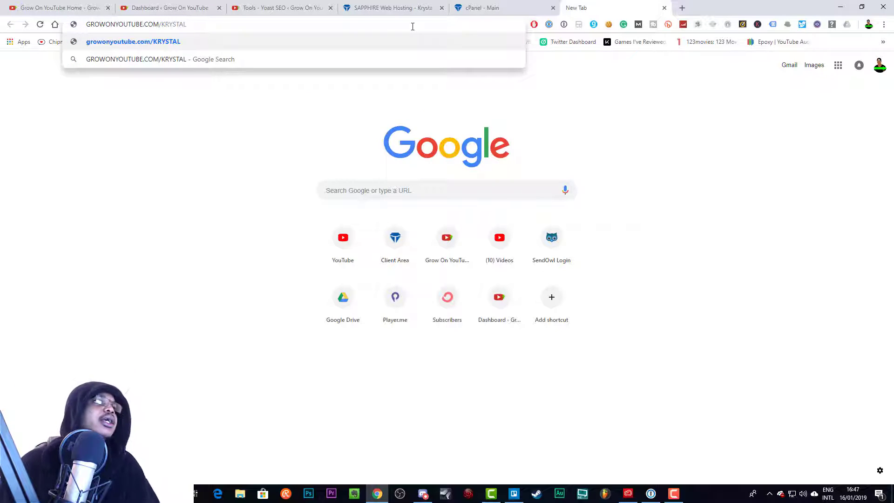
pyautogui.press('Return')
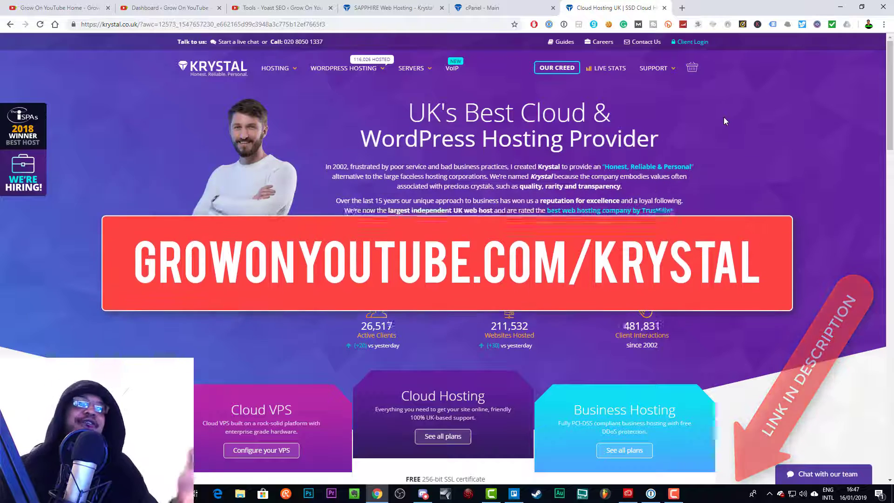
pyautogui.click(87, 9)
pyautogui.click(664, 8)
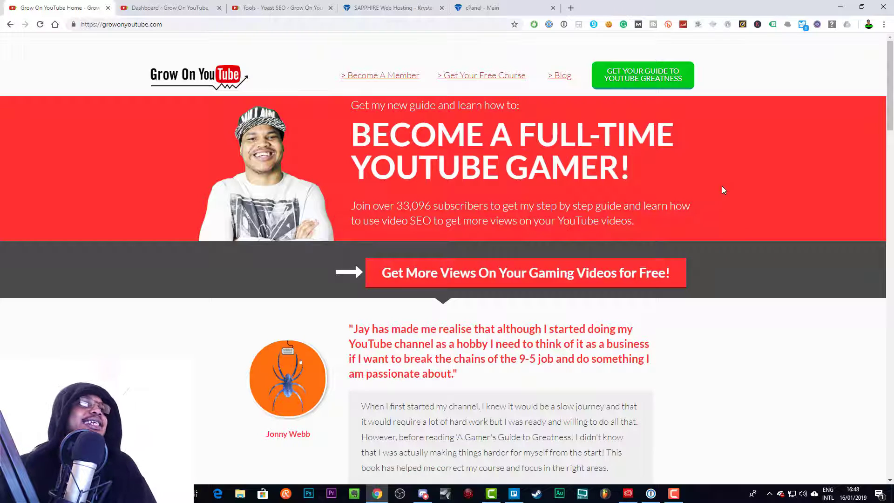
# Open the File editor from the Yoast SEO tools page to access the site's .htaccess file.
pyautogui.click(256, 5)
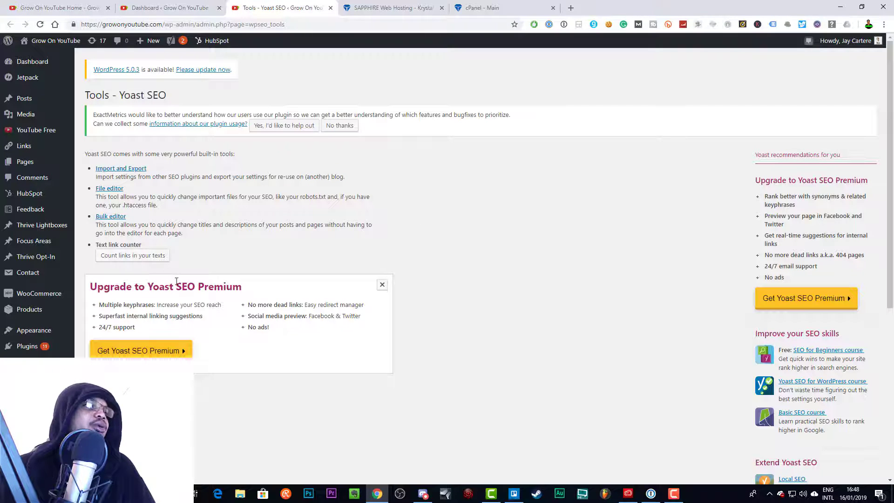
pyautogui.moveTo(119, 95); pyautogui.dragTo(172, 96)
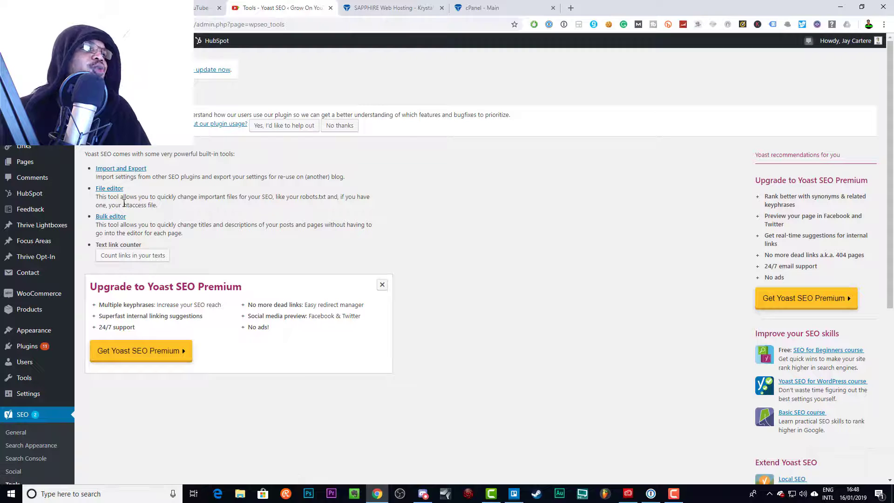
pyautogui.moveTo(122, 205); pyautogui.dragTo(146, 206)
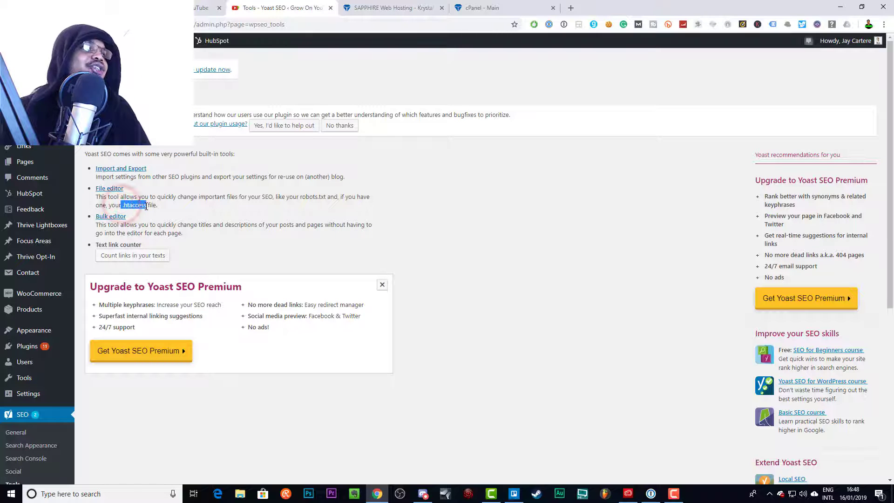
pyautogui.click(108, 192)
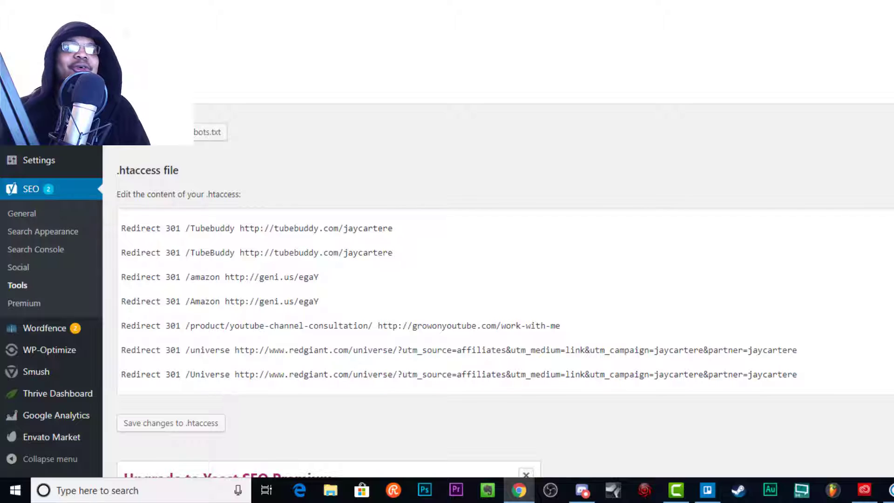
# Examine the parts of the /Tubebuddy 301 redirect line in the .htaccess file, especially its short path.
pyautogui.scroll(-1, 499, 290)
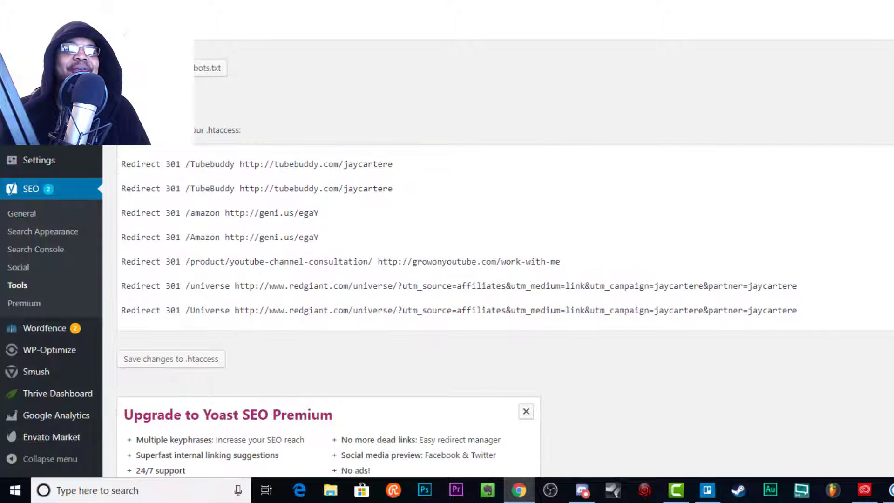
pyautogui.scroll(1, 498, 291)
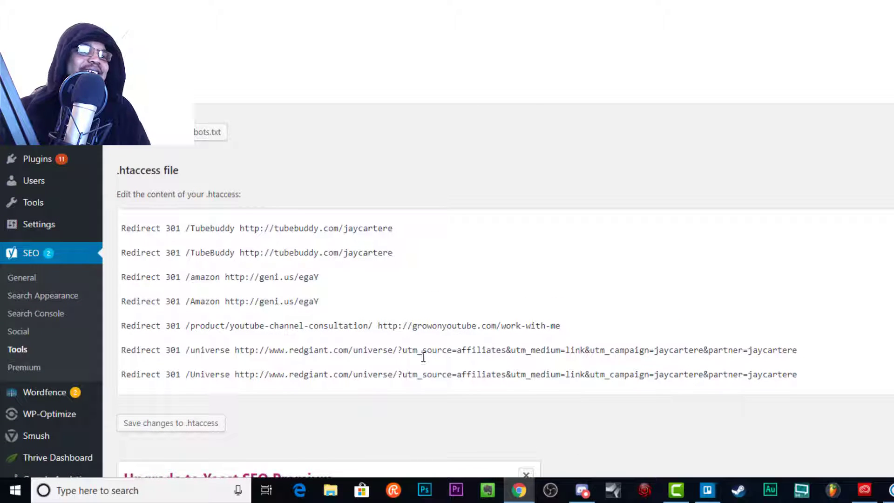
pyautogui.click(179, 231)
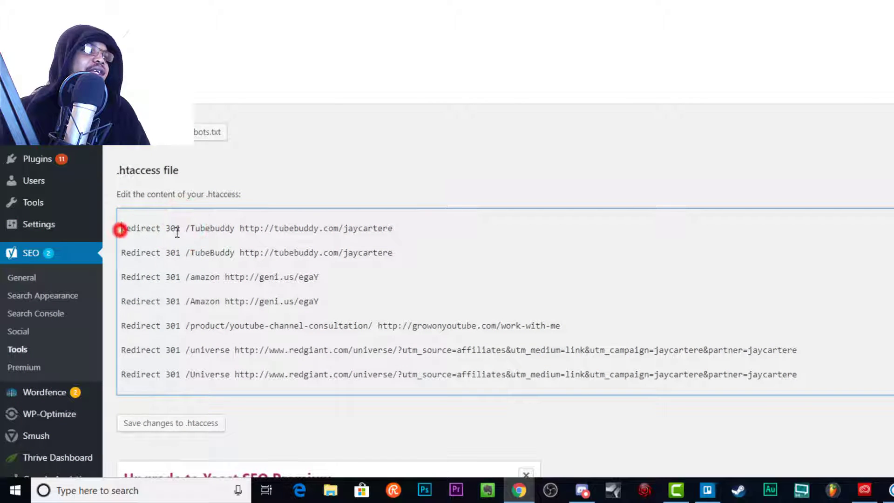
pyautogui.moveTo(120, 229); pyautogui.dragTo(406, 229)
pyautogui.click(150, 229)
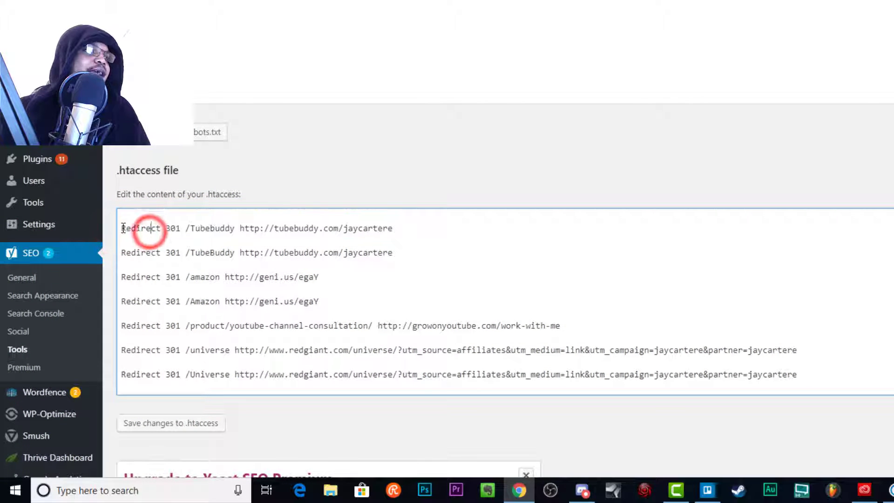
pyautogui.click(163, 229)
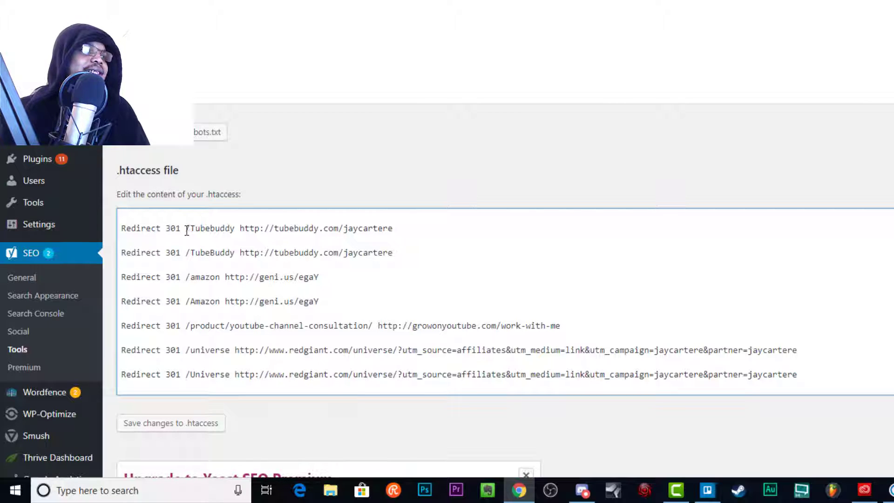
pyautogui.click(191, 229)
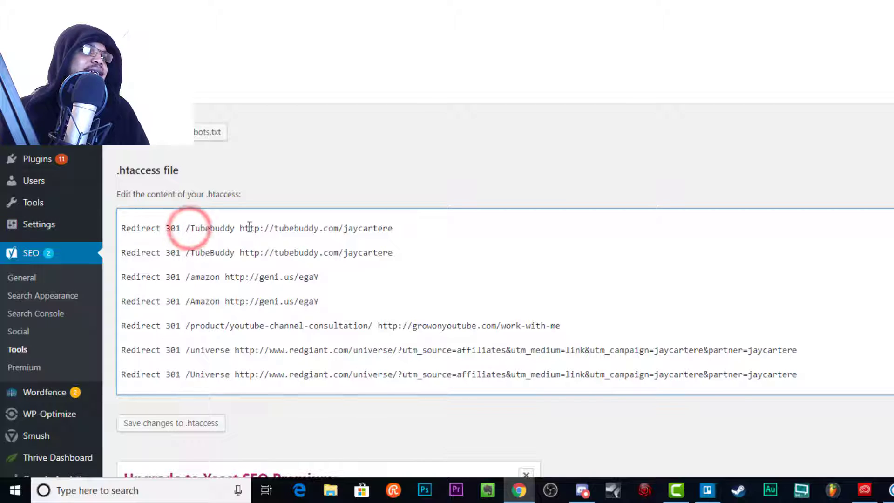
pyautogui.doubleClick(191, 228)
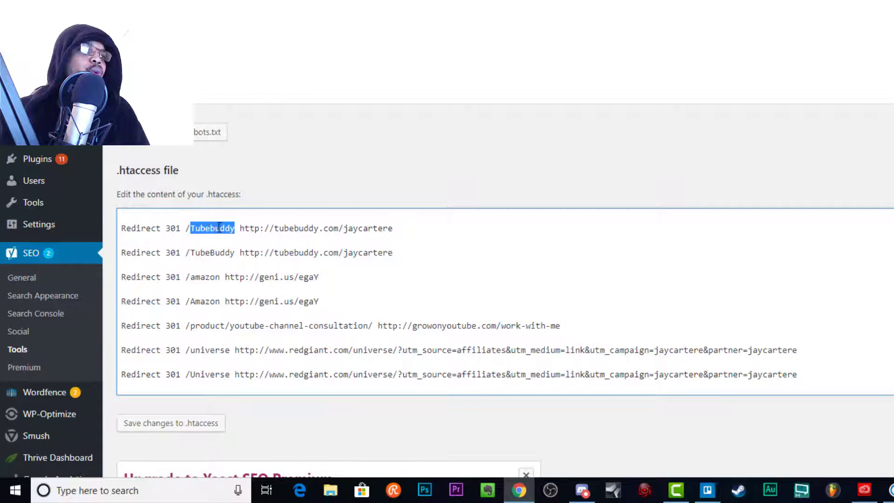
pyautogui.click(193, 228)
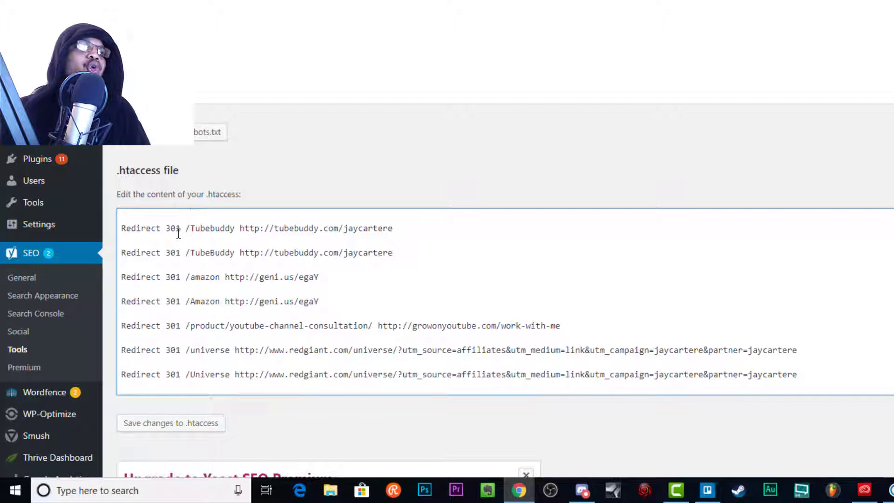
pyautogui.click(214, 228)
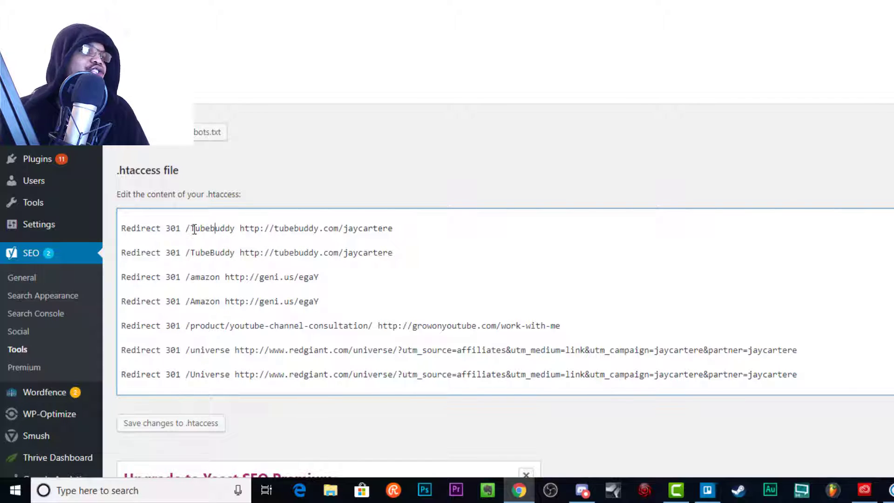
pyautogui.doubleClick(194, 227)
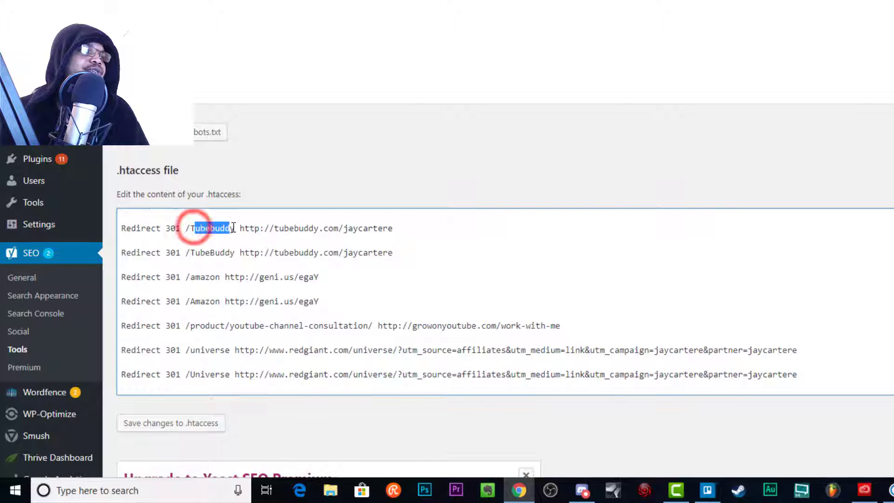
pyautogui.click(193, 228)
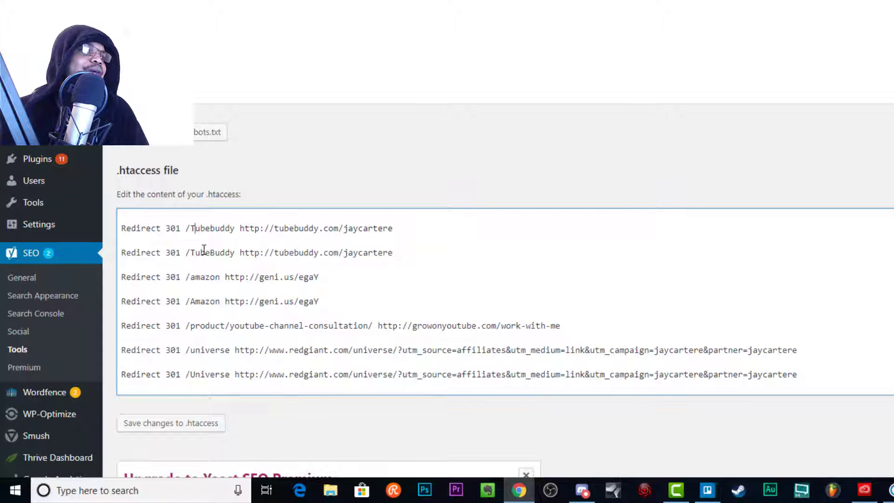
# Compare the capitalisation variants of the TubeBuddy redirect and examine the destination URL in the /TubeBuddy line.
pyautogui.scroll(1, 191, 248)
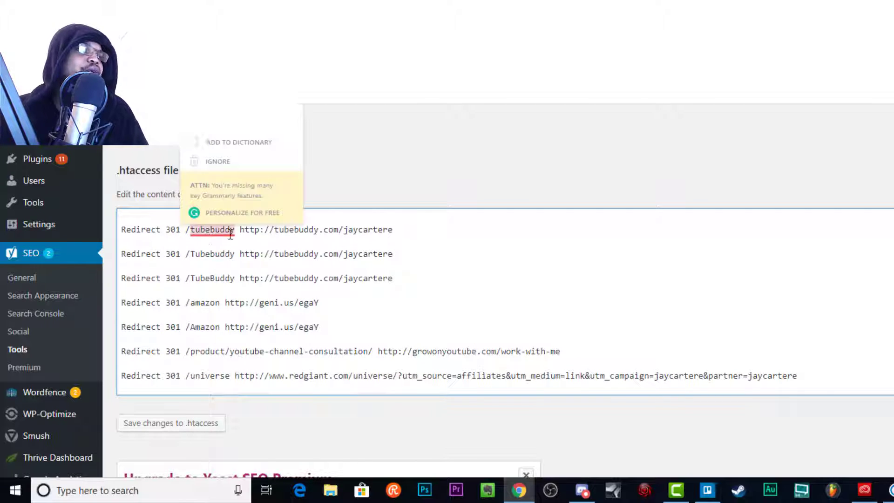
pyautogui.click(216, 282)
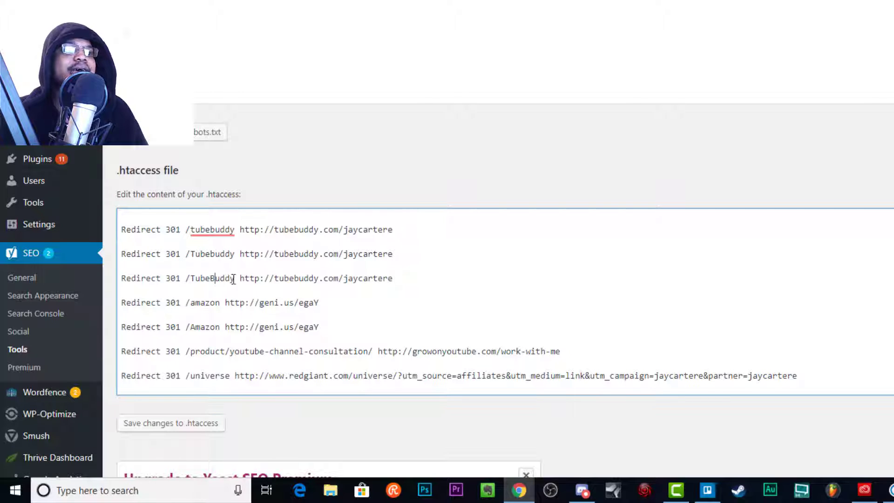
pyautogui.click(393, 278)
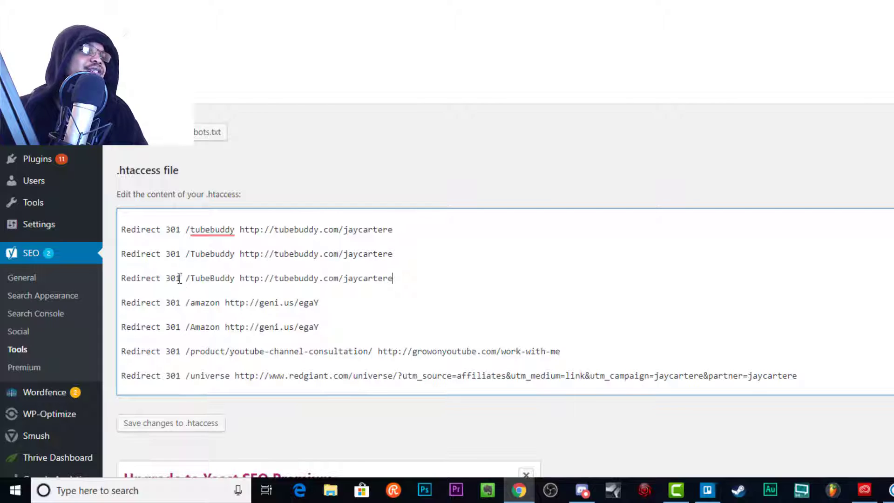
pyautogui.moveTo(194, 278); pyautogui.dragTo(397, 278)
pyautogui.click(238, 278)
pyautogui.click(229, 278)
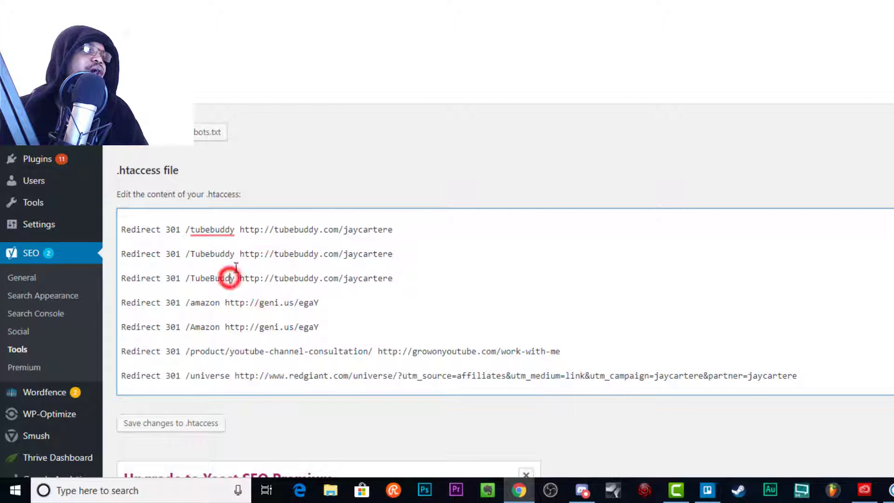
pyautogui.click(233, 278)
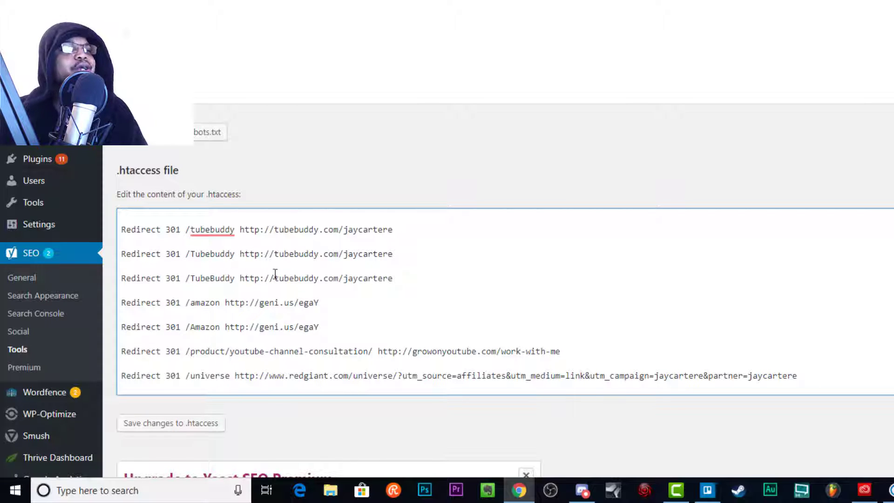
pyautogui.moveTo(240, 279); pyautogui.dragTo(388, 278)
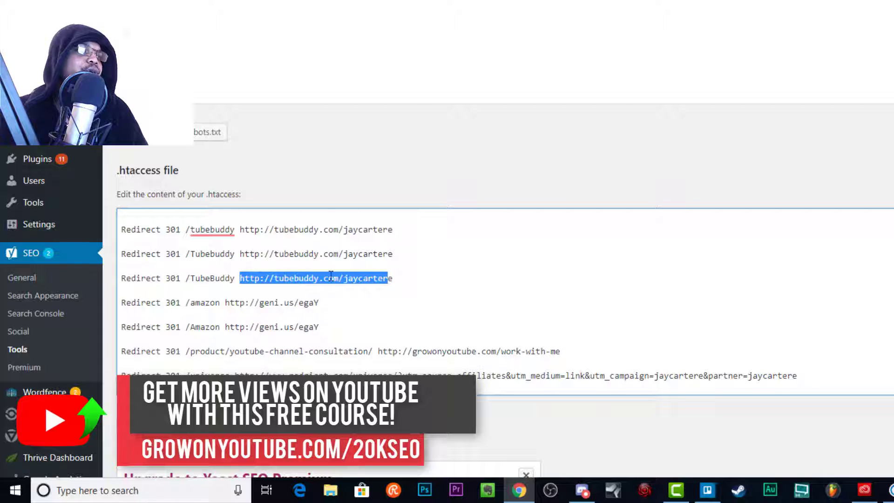
pyautogui.moveTo(393, 278); pyautogui.dragTo(239, 278)
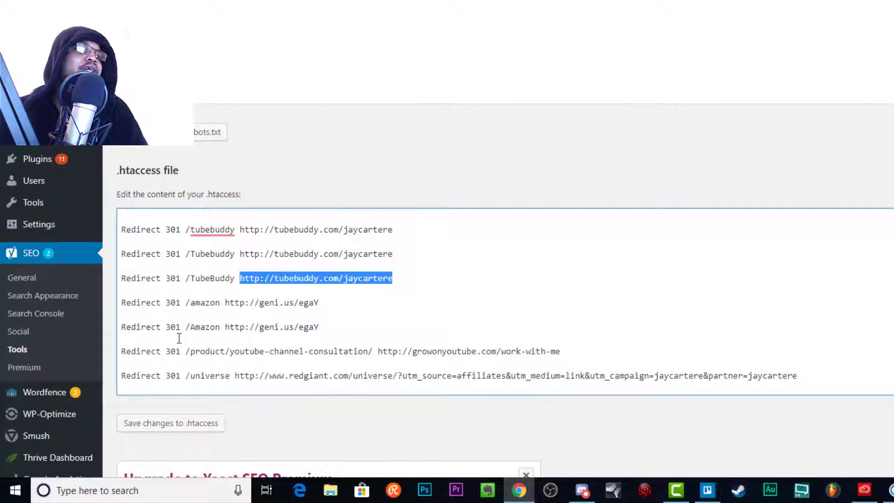
pyautogui.click(204, 279)
pyautogui.click(409, 279)
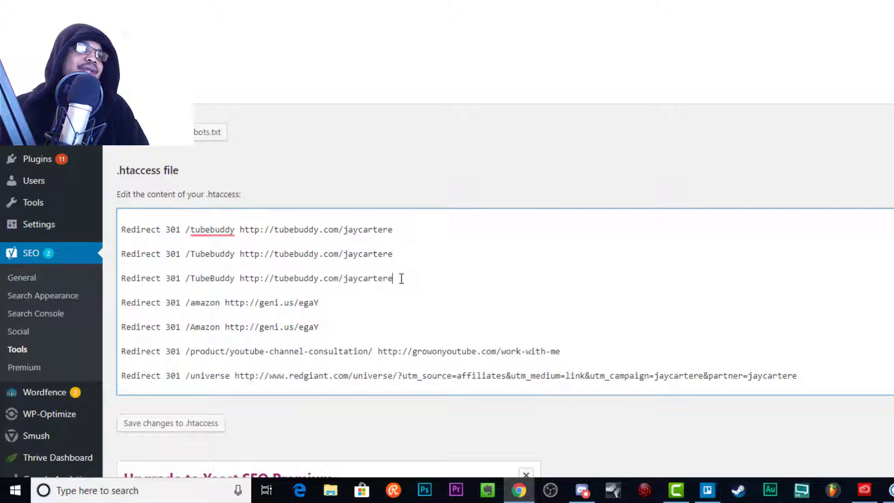
# Add a copy of the lowercase /tubebuddy redirect line above the original and change the copy's path to /TESTING12.
pyautogui.press('Return')
pyautogui.moveTo(399, 246); pyautogui.dragTo(119, 247)
pyautogui.hotkey('ctrl', 'c')
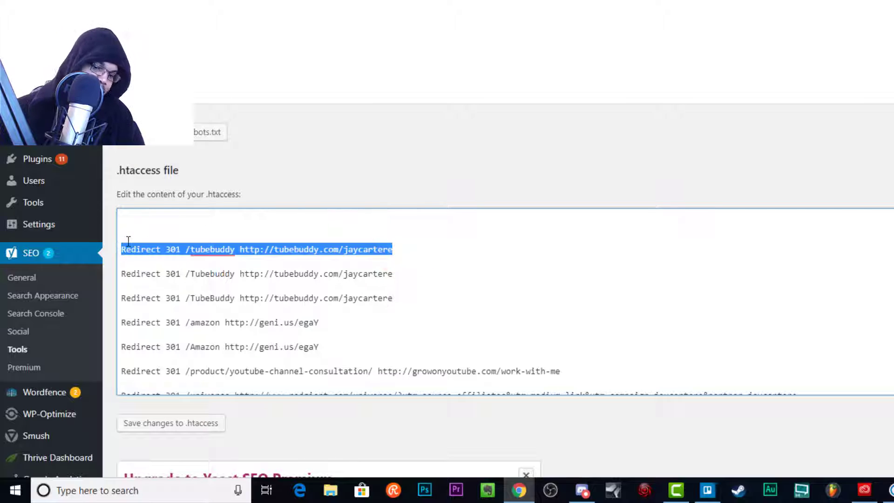
pyautogui.click(125, 226)
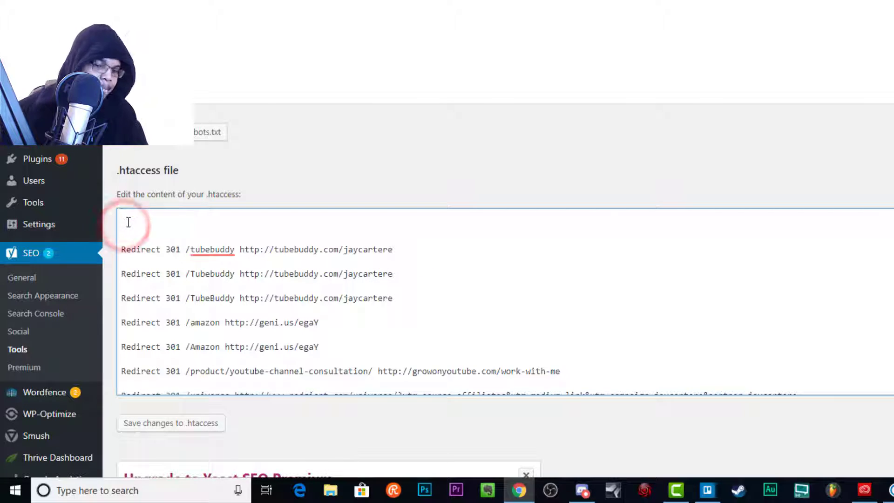
pyautogui.hotkey('ctrl', 'v')
pyautogui.moveTo(181, 227)
pyautogui.mouseDown()
pyautogui.moveTo(235, 226)
pyautogui.moveTo(190, 228)
pyautogui.mouseUp()
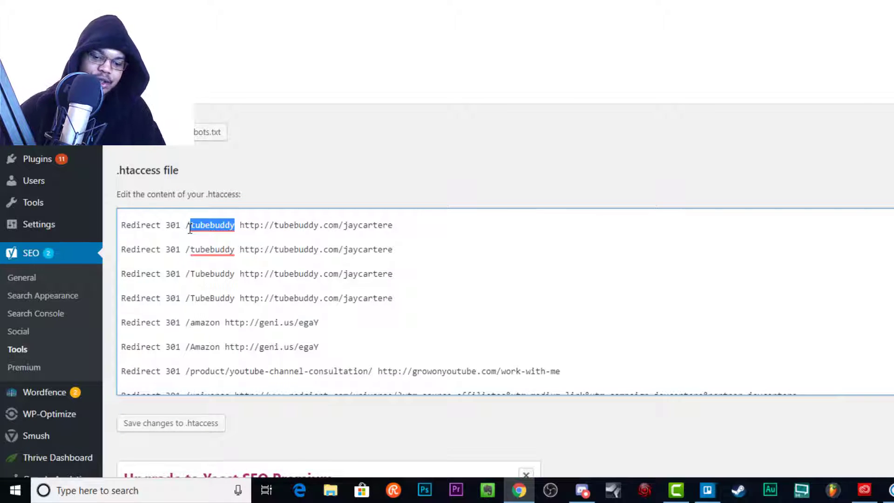
pyautogui.write('TESTING1')
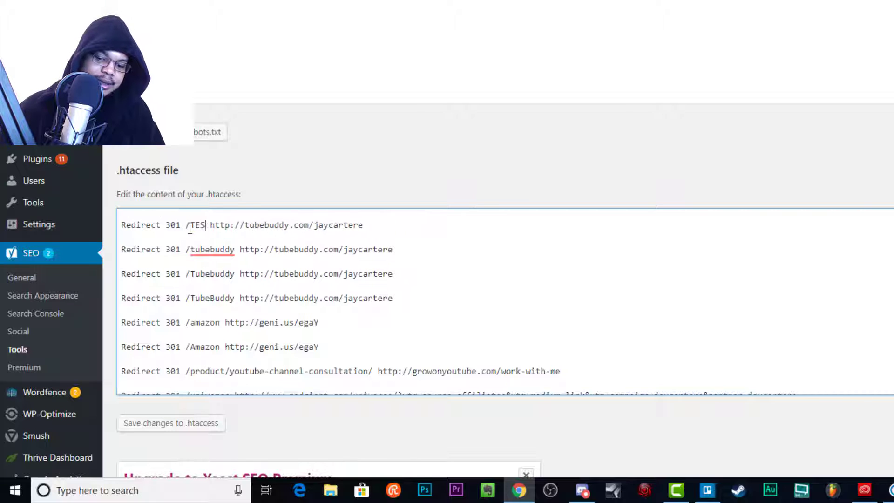
pyautogui.write('2')
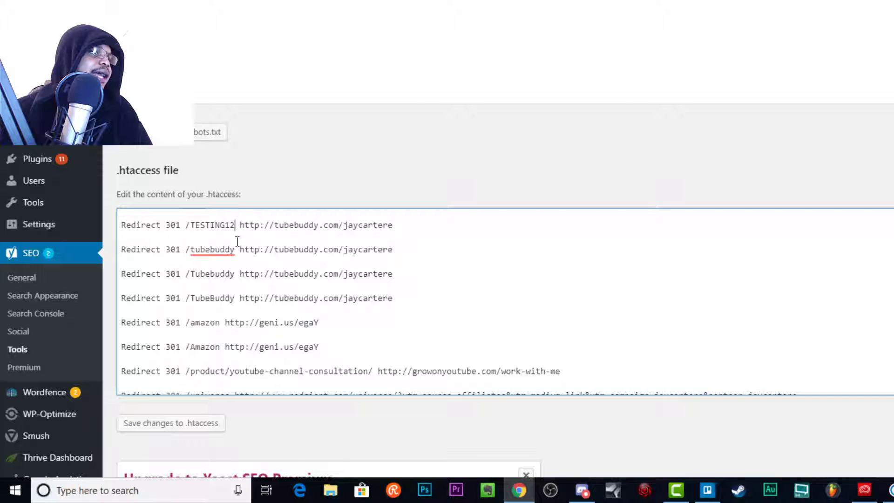
# Save the changes to the .htaccess file and test the new redirect by loading growonyoutube.com/TESTING12 in a new browser tab.
pyautogui.click(189, 423)
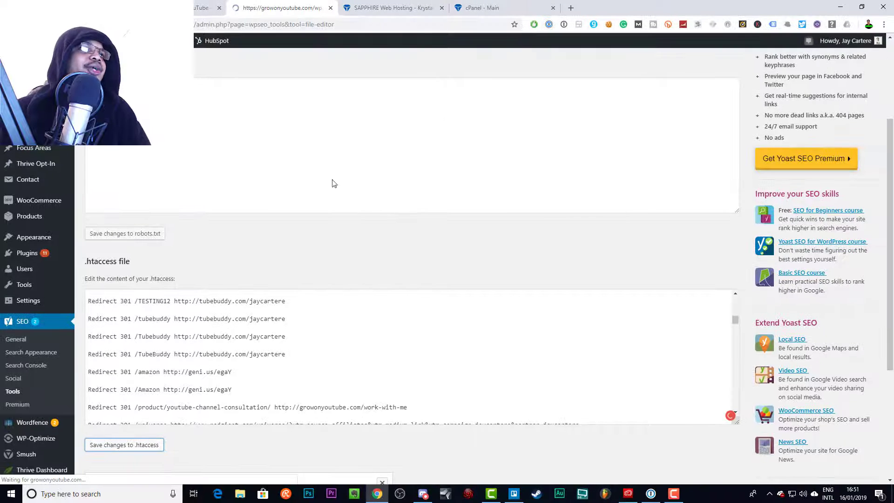
pyautogui.click(572, 8)
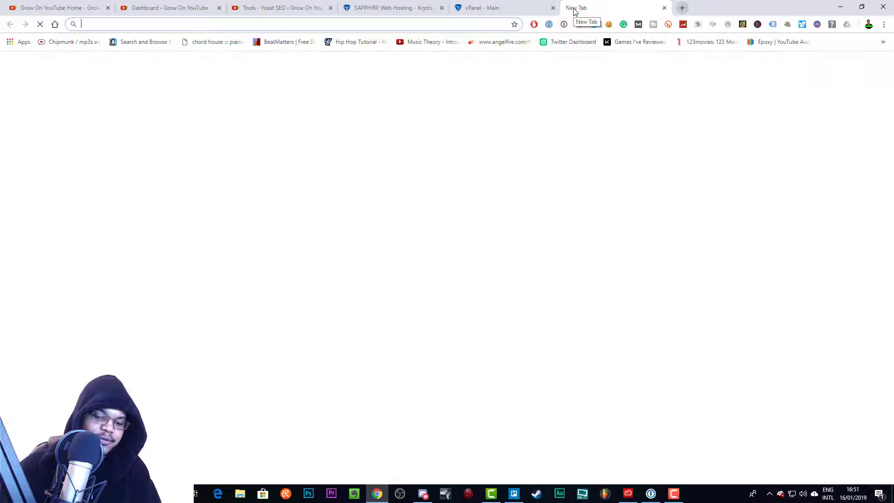
pyautogui.write('growonyoutube.com/TESTING12')
pyautogui.press('Return')
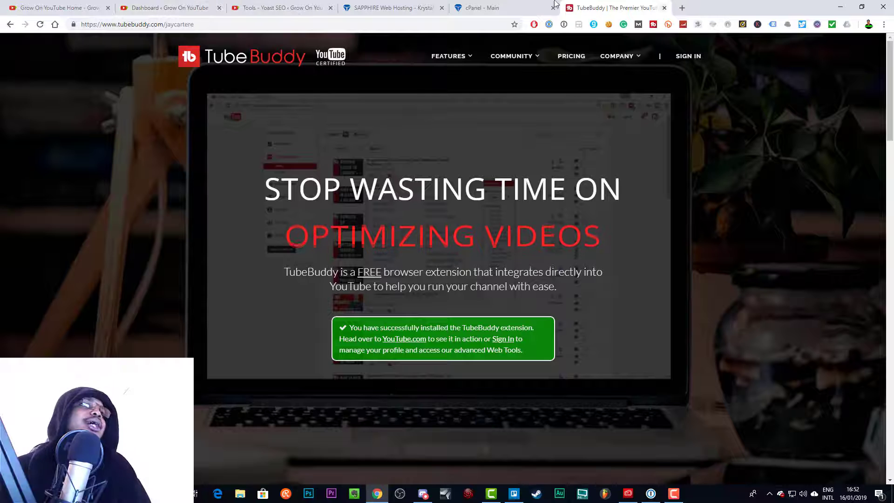
# Switch to the site's Krystal hosting cPanel and open its File Manager.
pyautogui.click(279, 8)
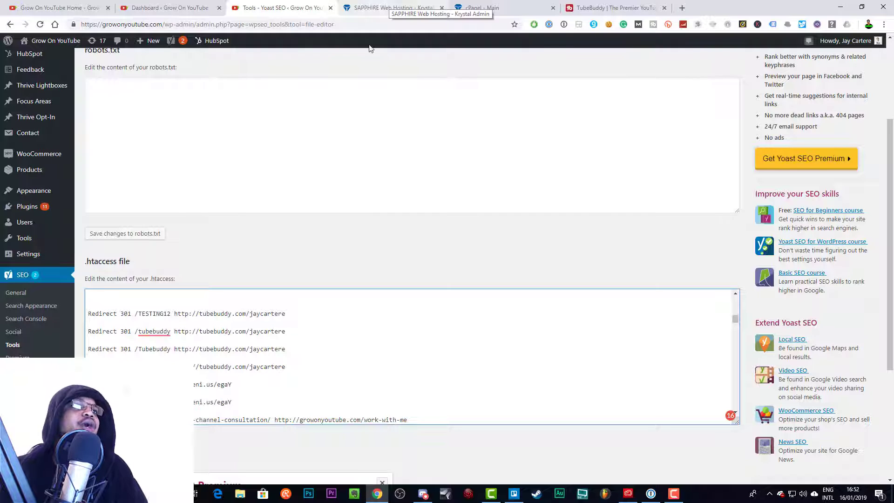
pyautogui.click(390, 5)
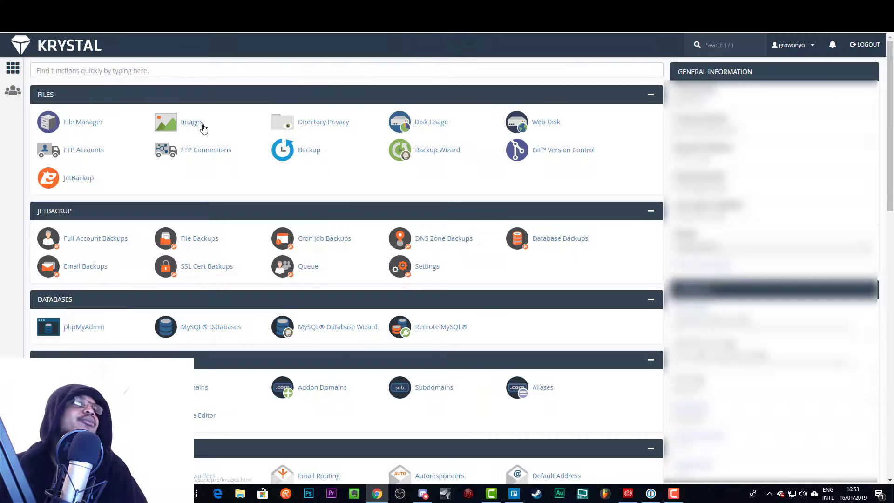
pyautogui.click(80, 125)
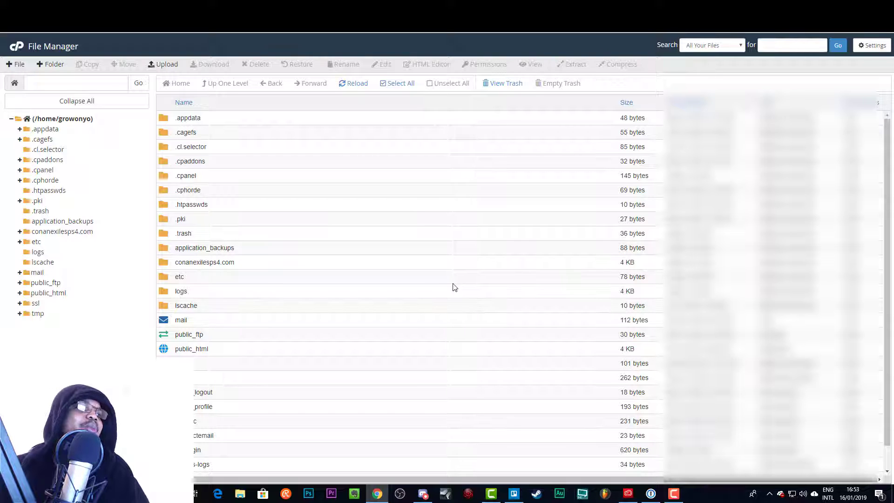
pyautogui.scroll(-1, 423, 374)
pyautogui.scroll(1, 422, 372)
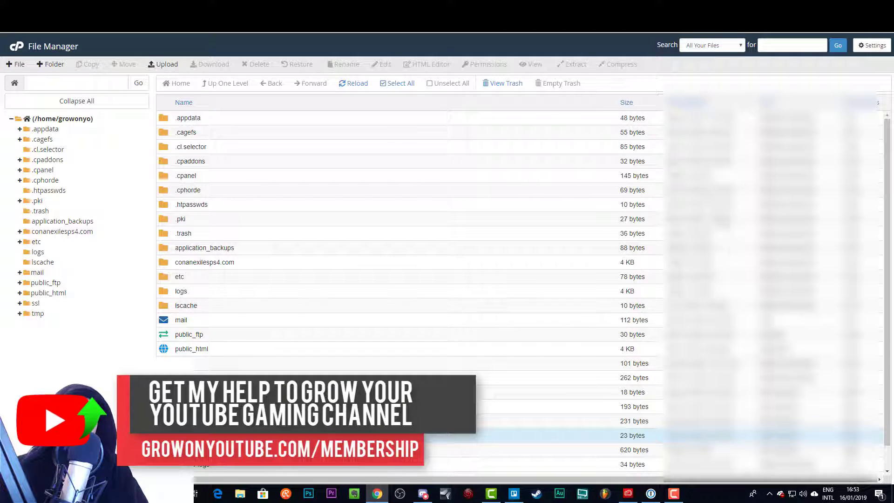
# Check the Show Hidden Files (dotfiles) option in the File Manager preferences and close them without saving.
pyautogui.click(874, 46)
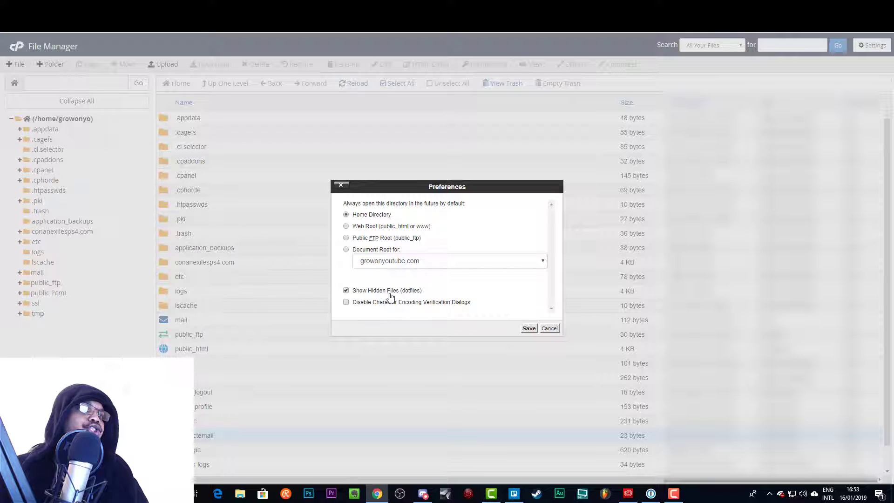
pyautogui.click(346, 290)
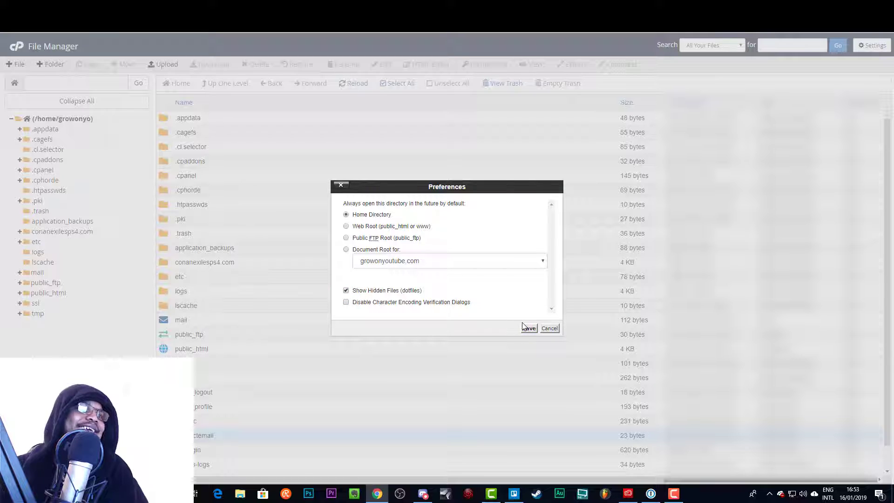
pyautogui.click(550, 329)
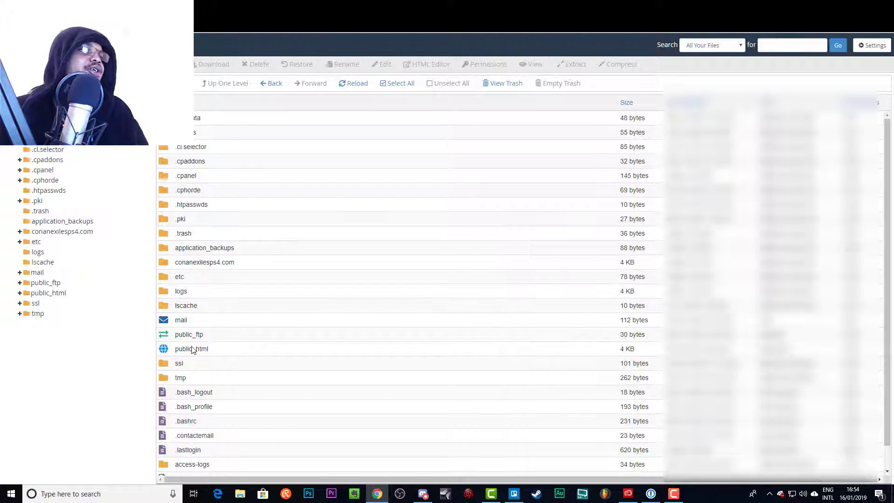
# Open the .htaccess file in the public_html folder for editing and place the cursor at the end of its /TESTING12 redirect line.
pyautogui.doubleClick(222, 350)
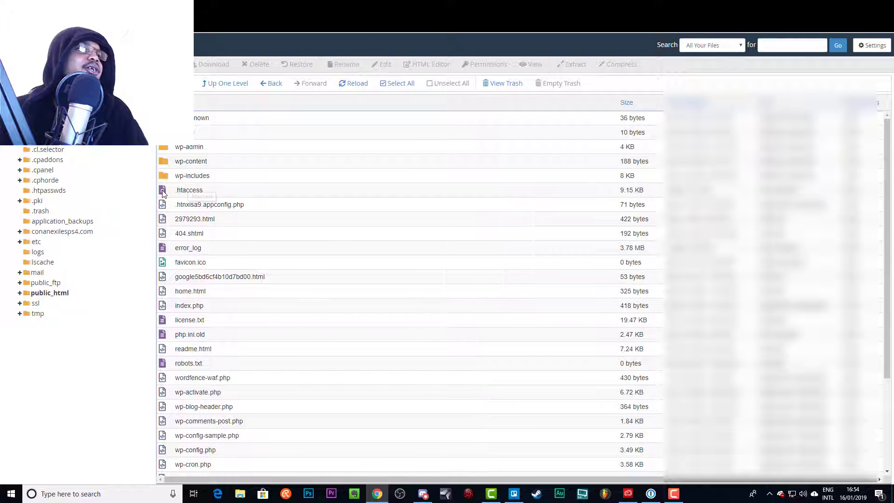
pyautogui.rightClick(200, 191)
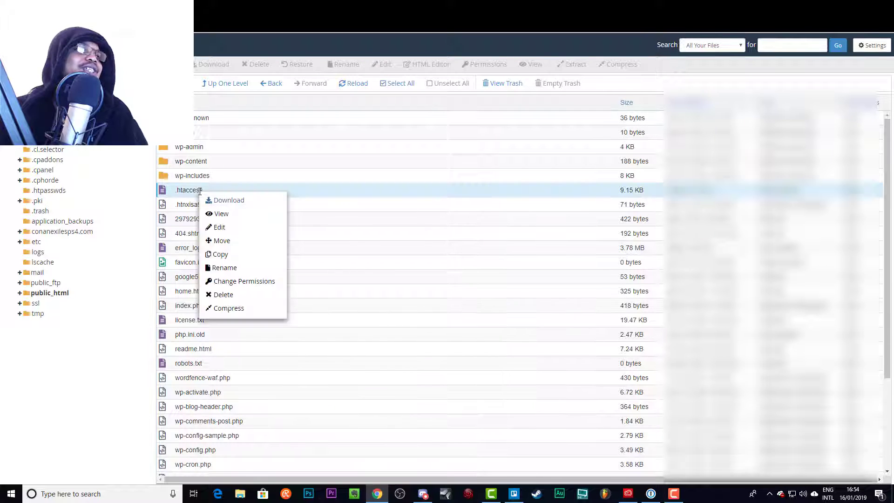
pyautogui.click(225, 230)
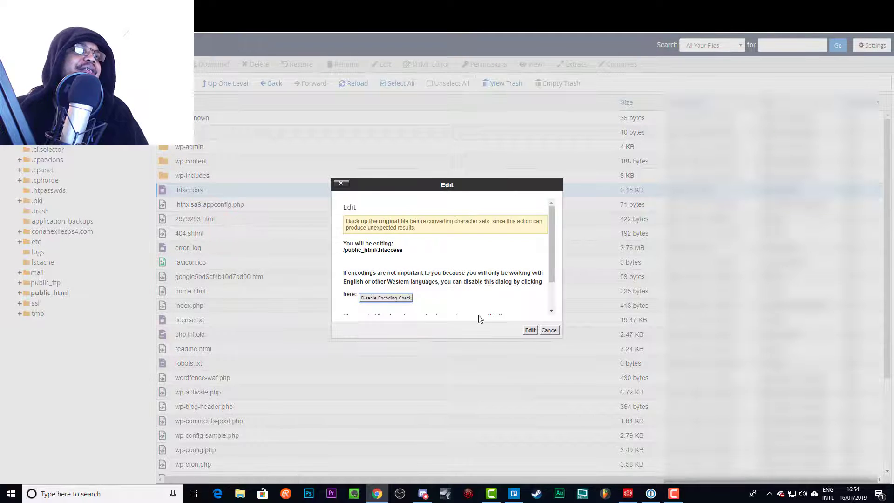
pyautogui.click(531, 331)
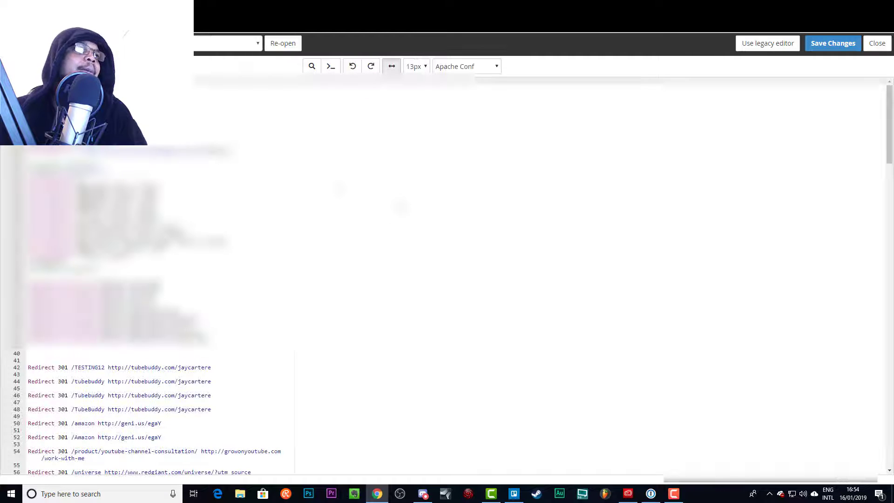
pyautogui.scroll(-10, 447, 275)
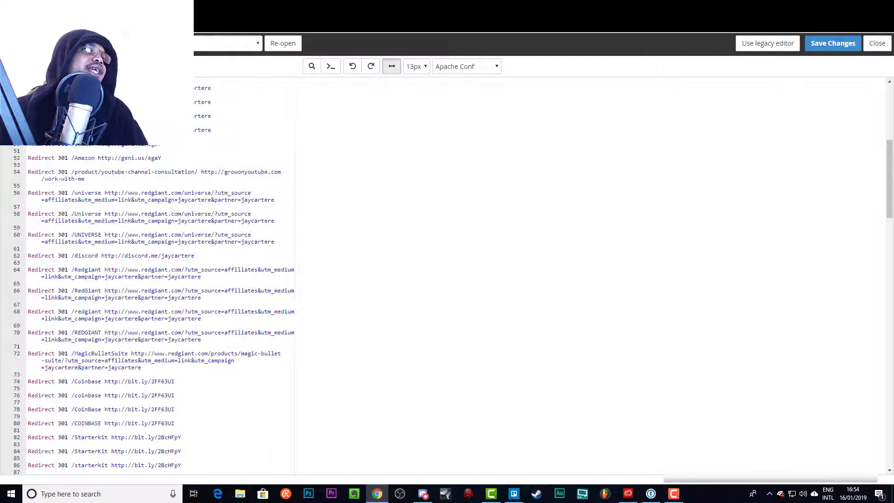
pyautogui.click(110, 122)
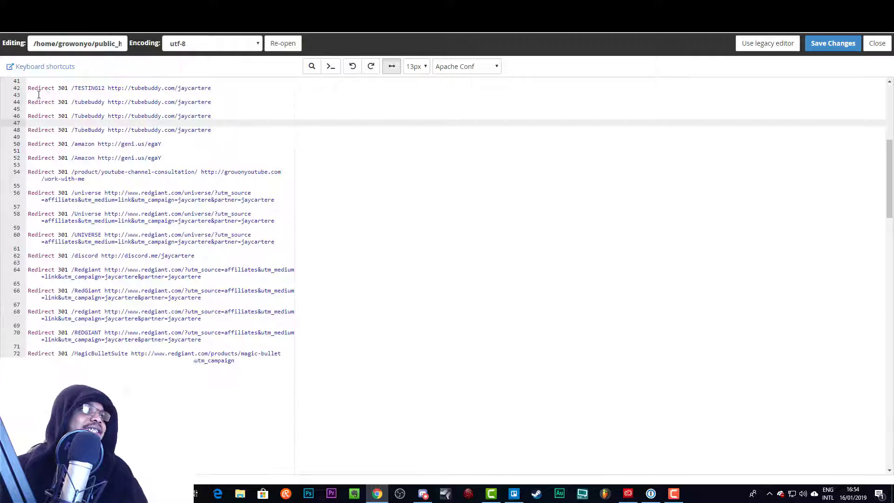
pyautogui.click(77, 87)
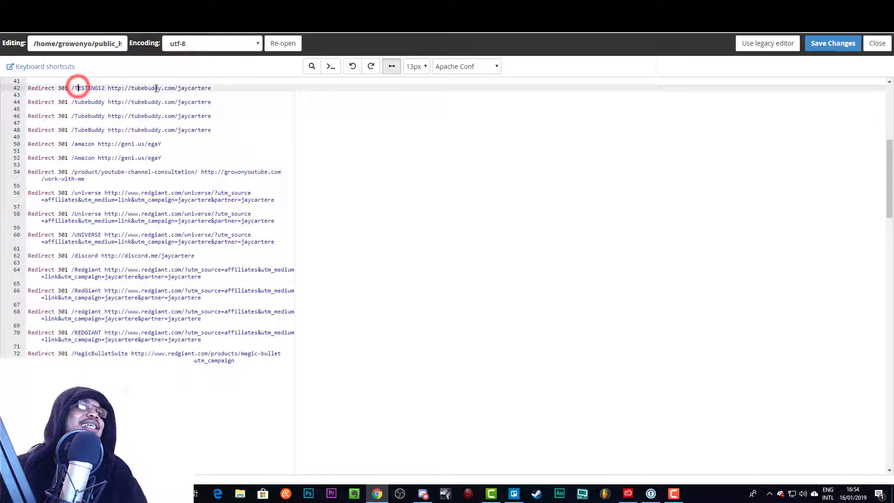
pyautogui.click(220, 88)
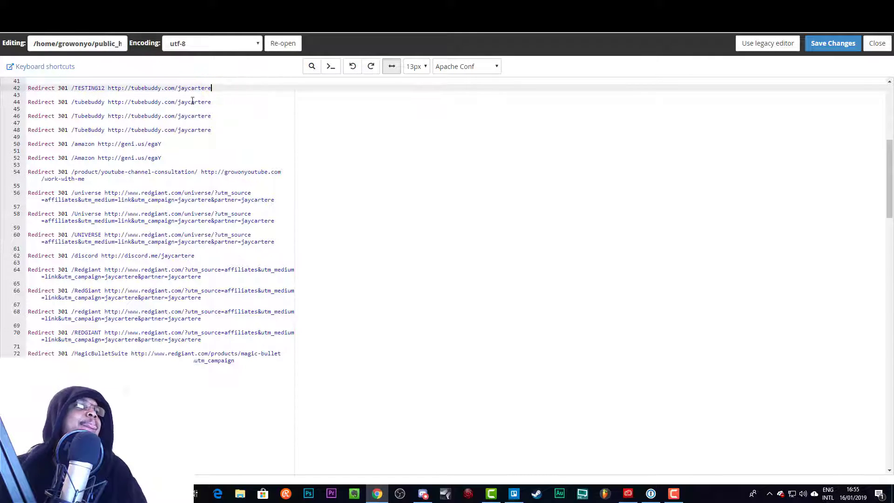